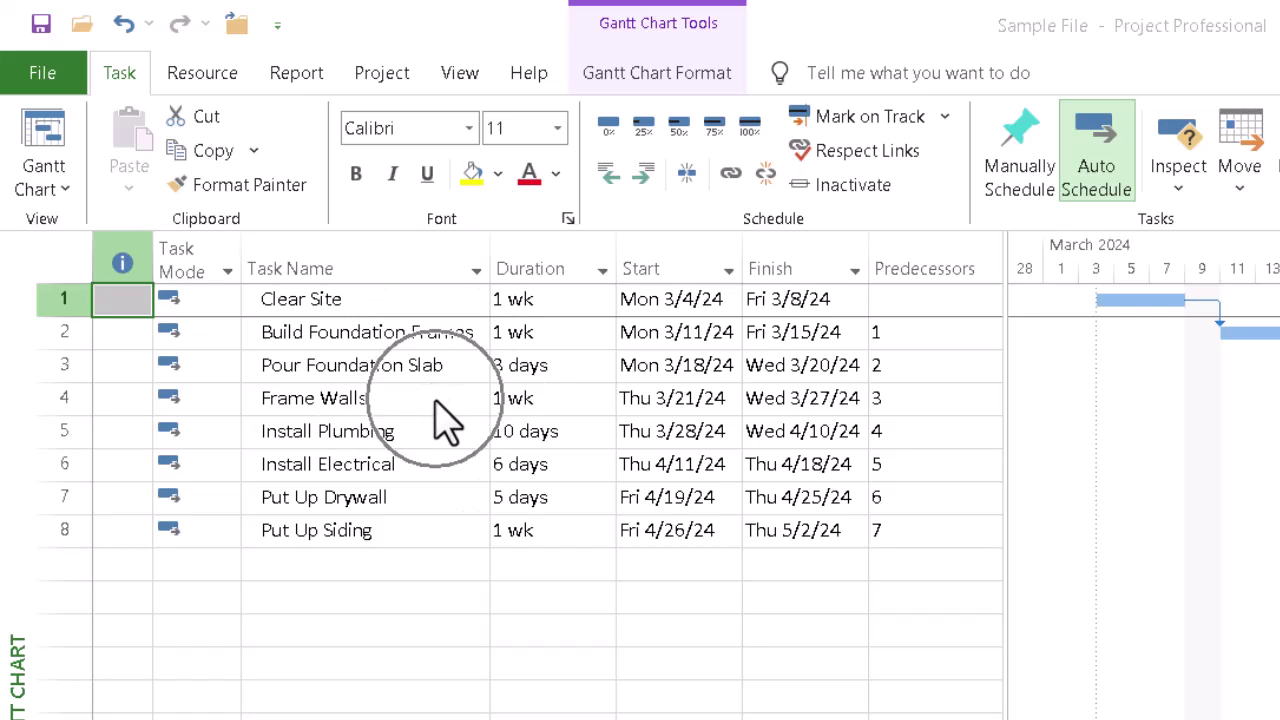
# Step: Set Frame Walls' lag after Pour Foundation Slab to 3 days (3FS+3 days)
pyautogui.doubleClick(436, 400)
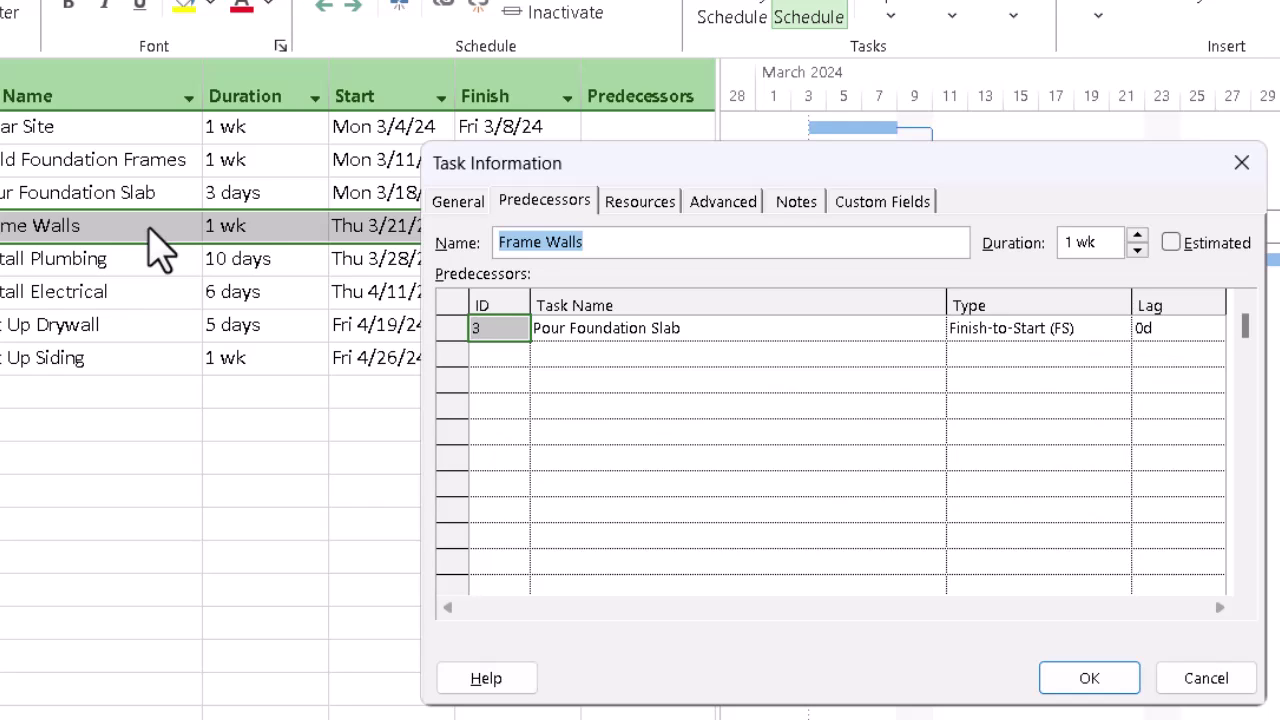
pyautogui.click(560, 208)
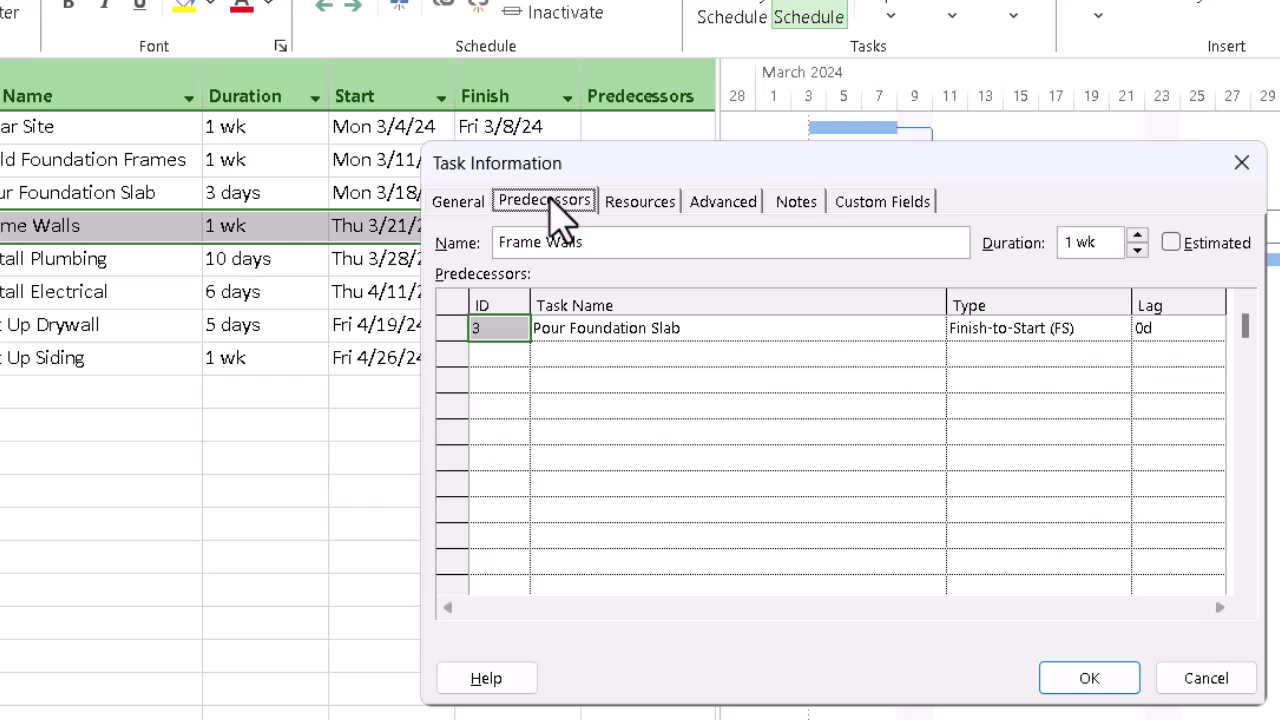
pyautogui.click(1182, 333)
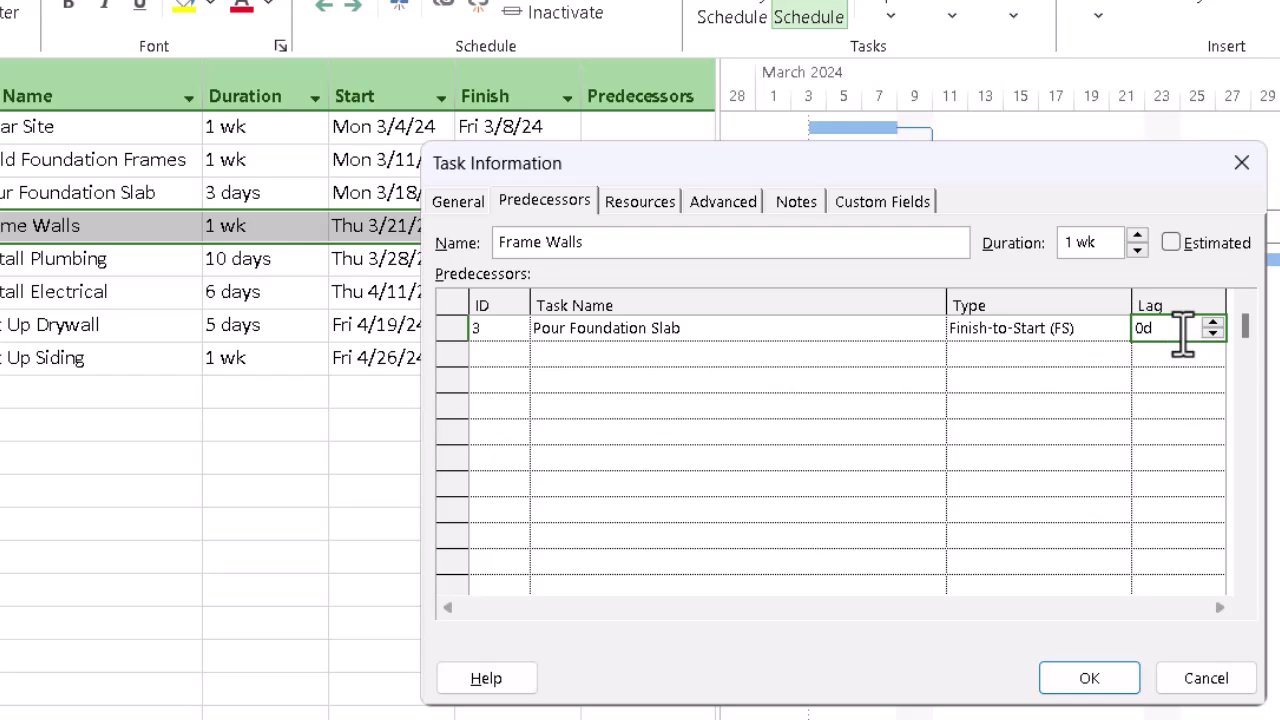
pyautogui.click(1212, 324)
pyautogui.click(1212, 324)
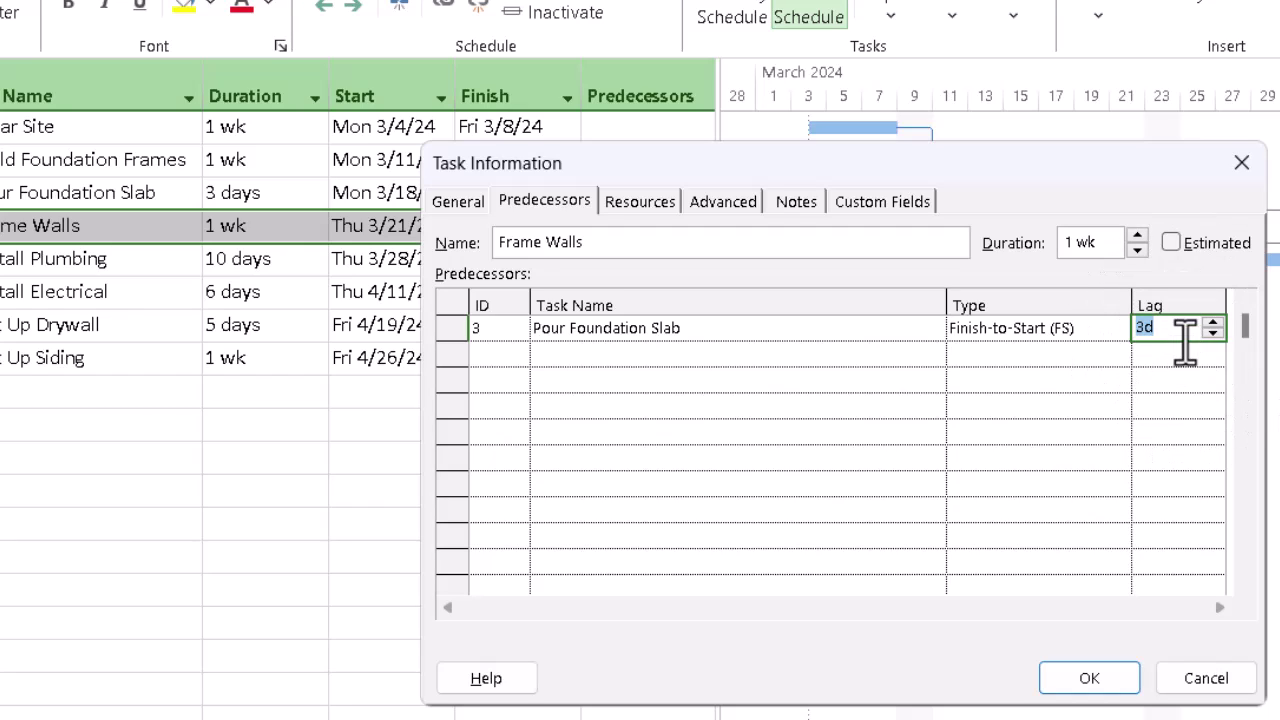
pyautogui.click(1095, 682)
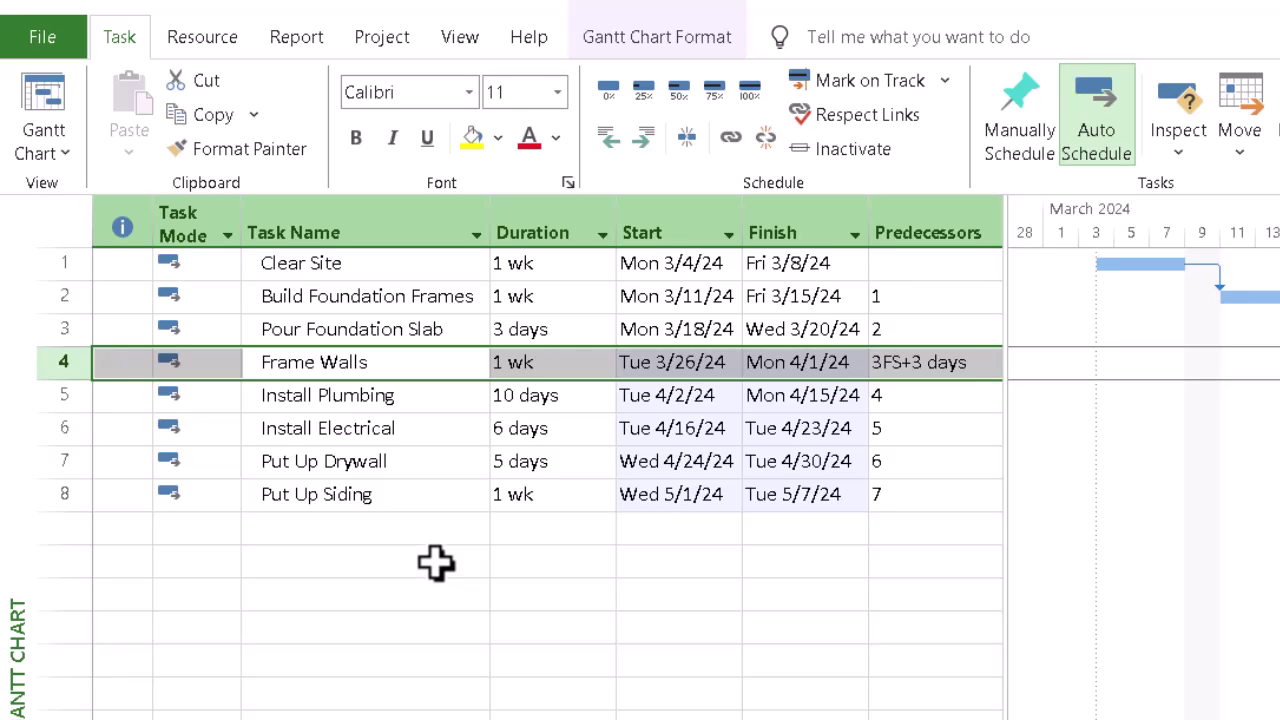
pyautogui.click(422, 463)
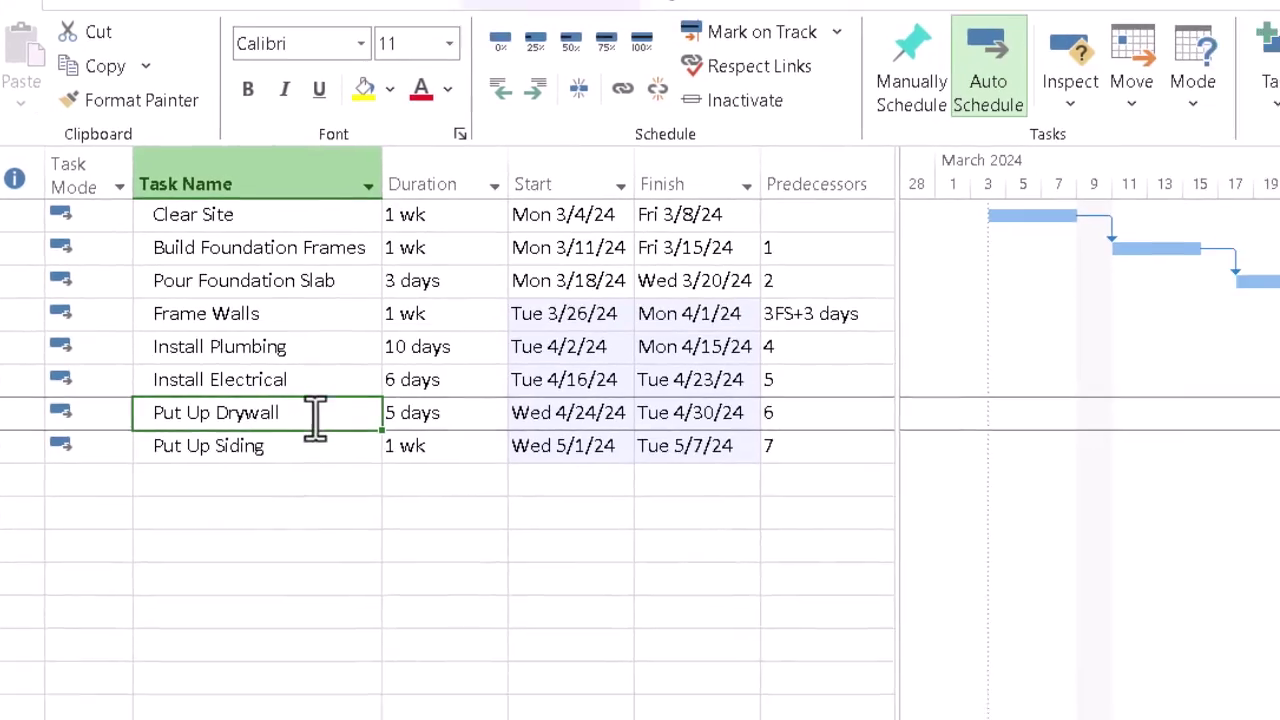
# Step: Set Put Up Drywall's lag after Install Electrical to -2d, a 2-day lead
pyautogui.doubleClick(422, 461)
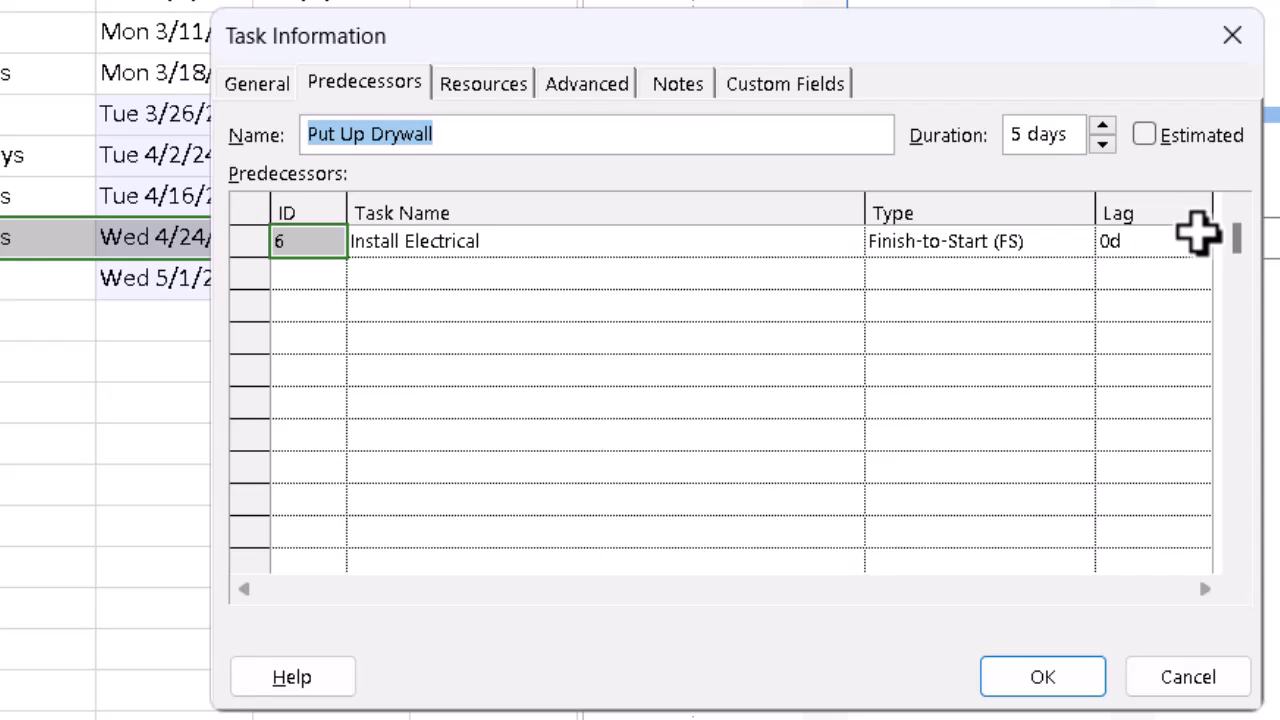
pyautogui.click(1165, 248)
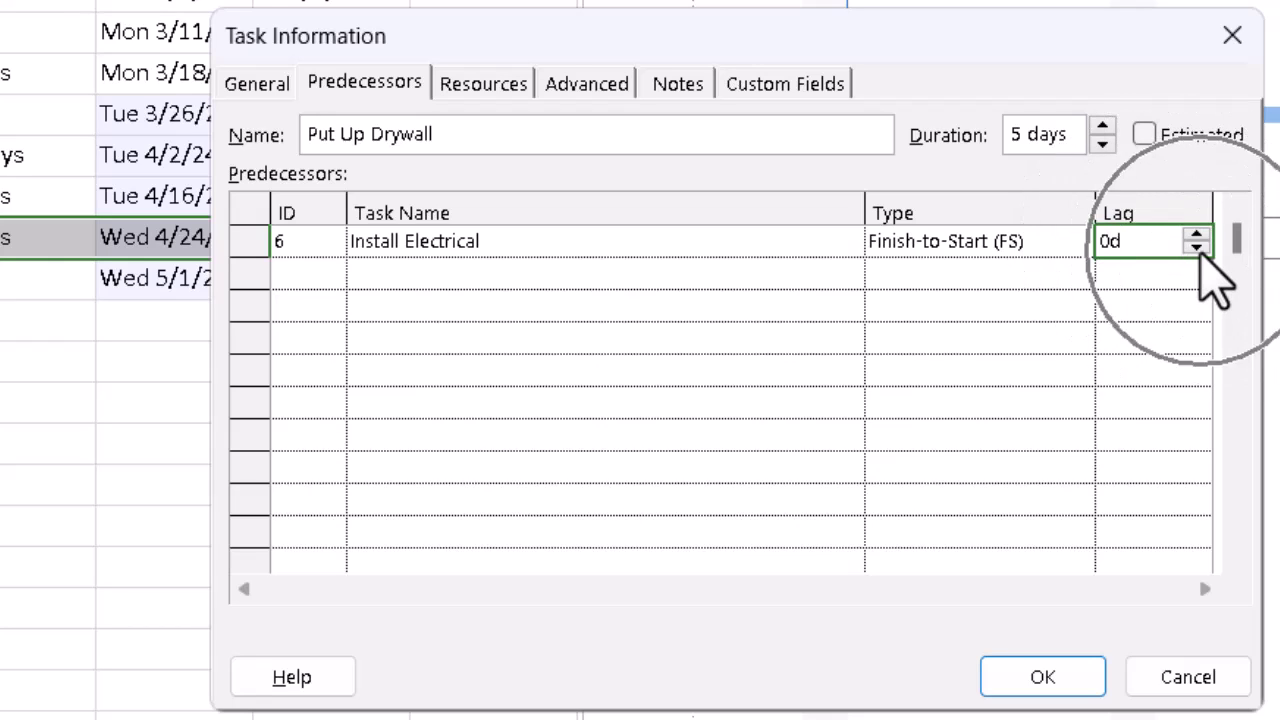
pyautogui.click(1197, 247)
pyautogui.click(1197, 247)
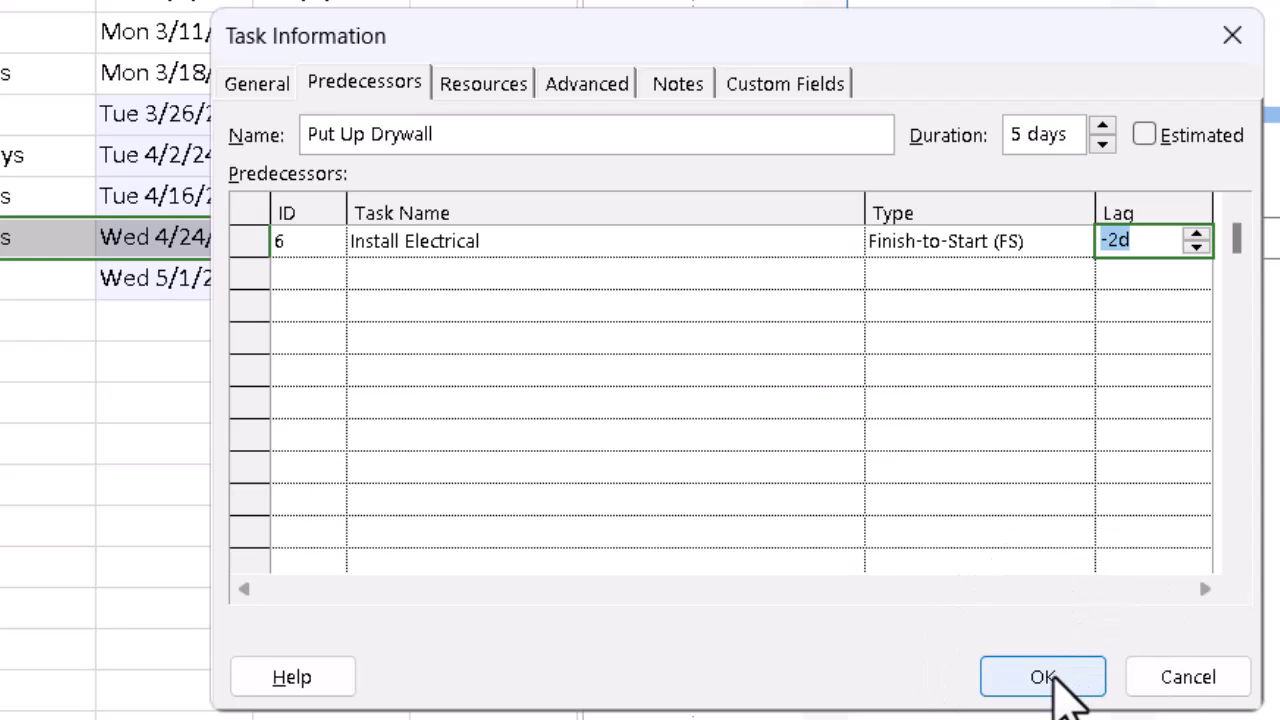
pyautogui.click(1050, 672)
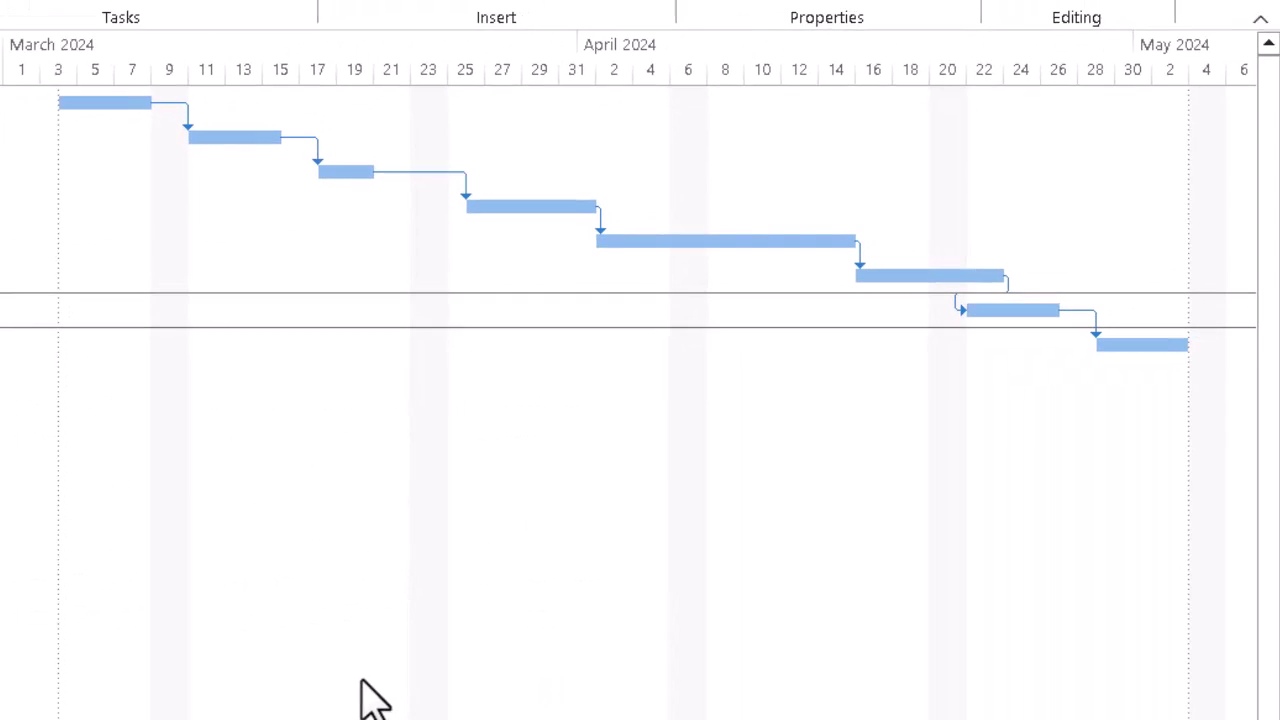
pyautogui.click(991, 328)
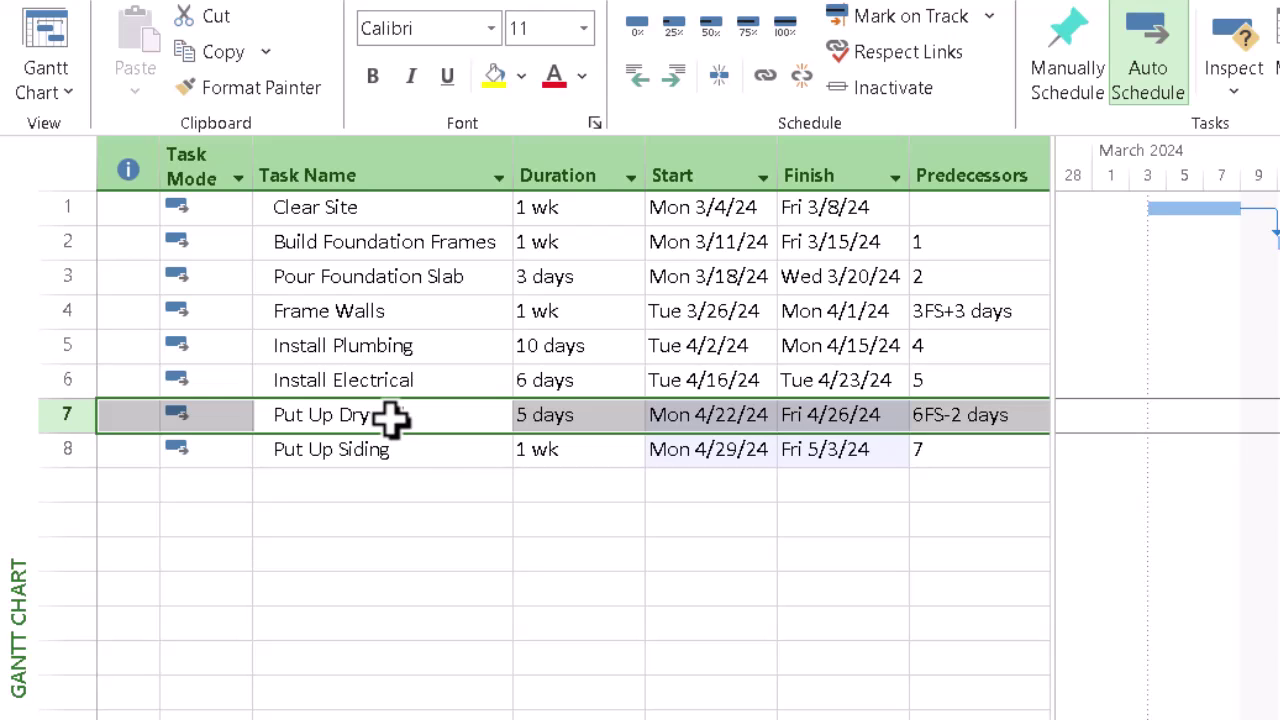
pyautogui.click(390, 420)
# Step: Replace Put Up Drywall's -2d lag with -10% in its task details
pyautogui.doubleClick(390, 420)
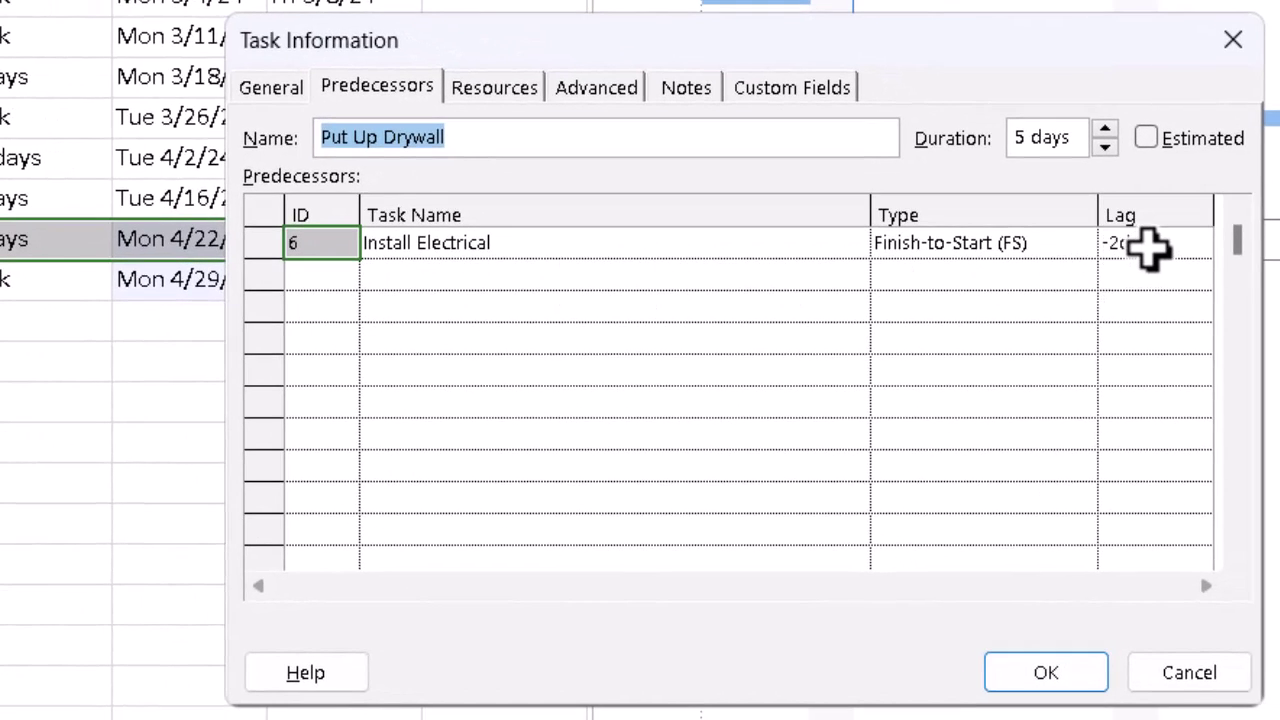
pyautogui.click(1155, 245)
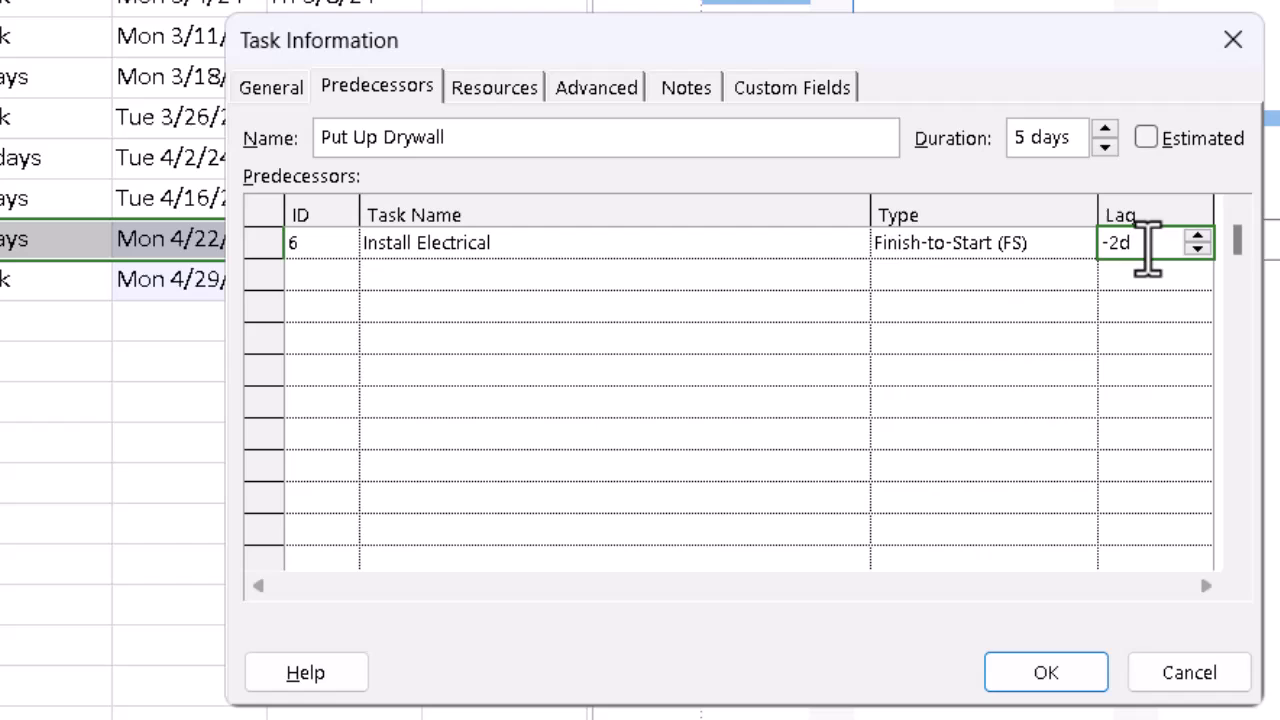
pyautogui.press('BackSpace')
pyautogui.press('BackSpace')
pyautogui.press('BackSpace')
pyautogui.write('-10')
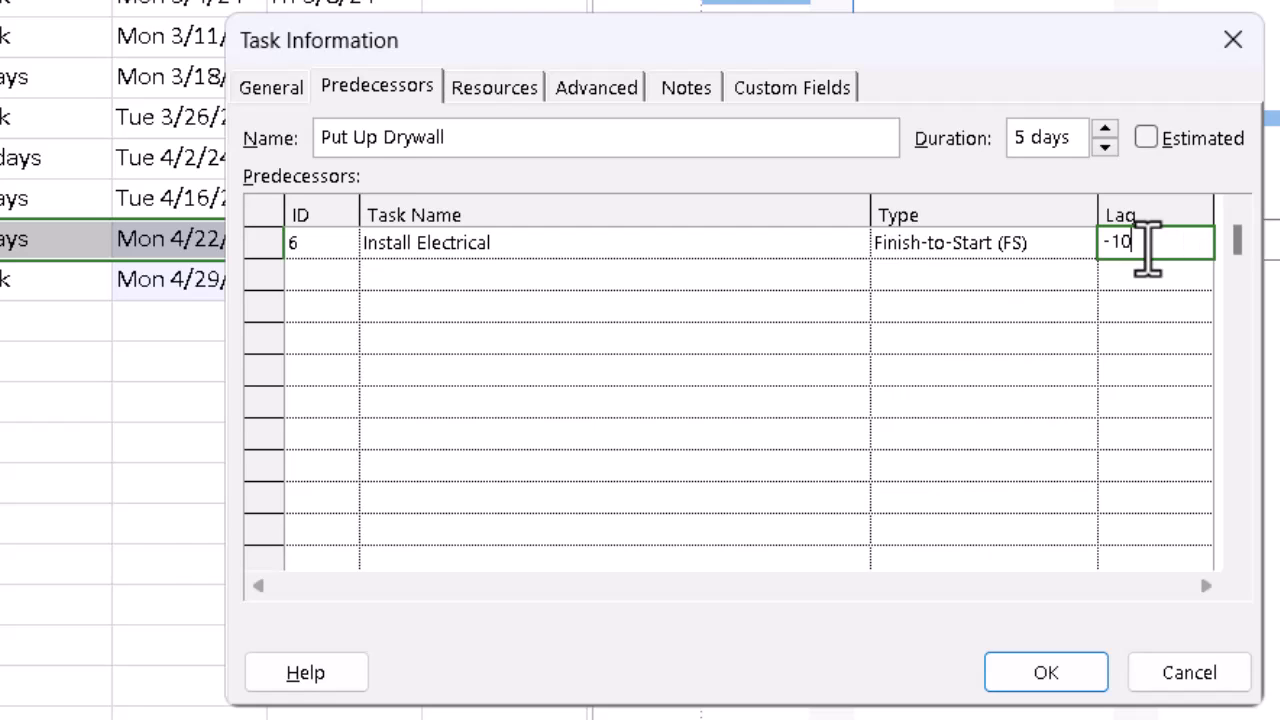
pyautogui.write('%')
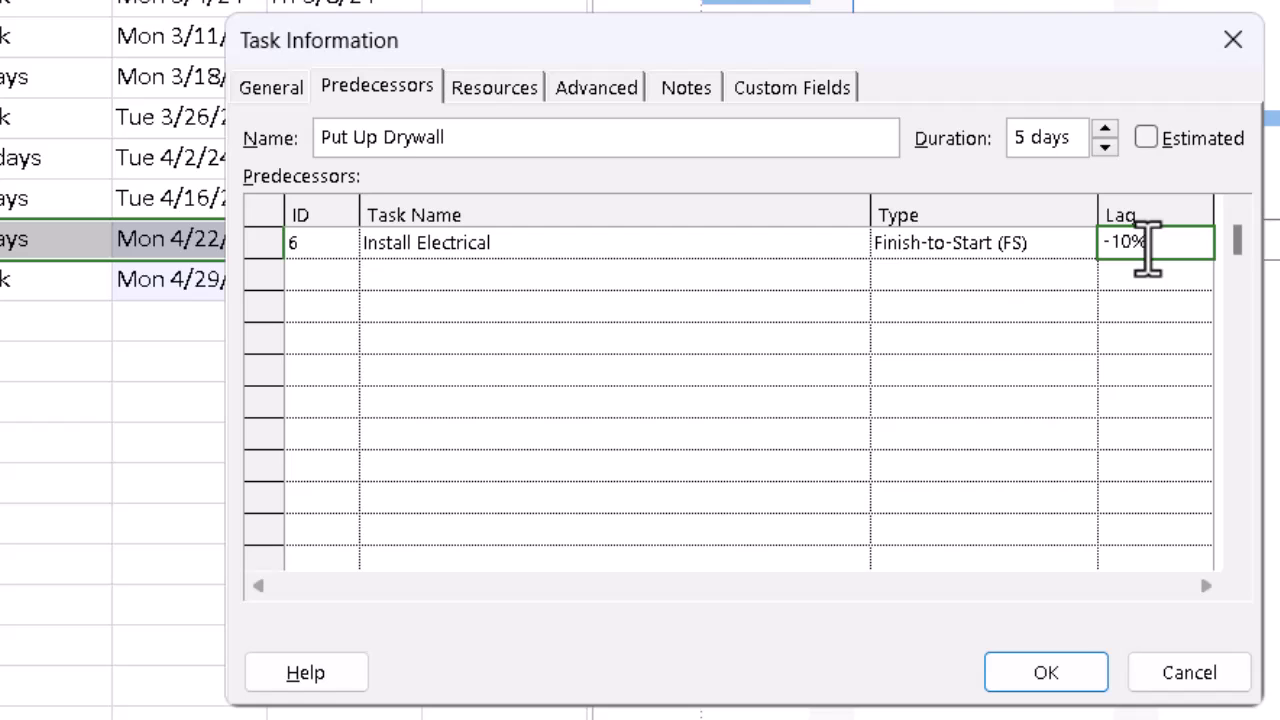
pyautogui.click(1062, 684)
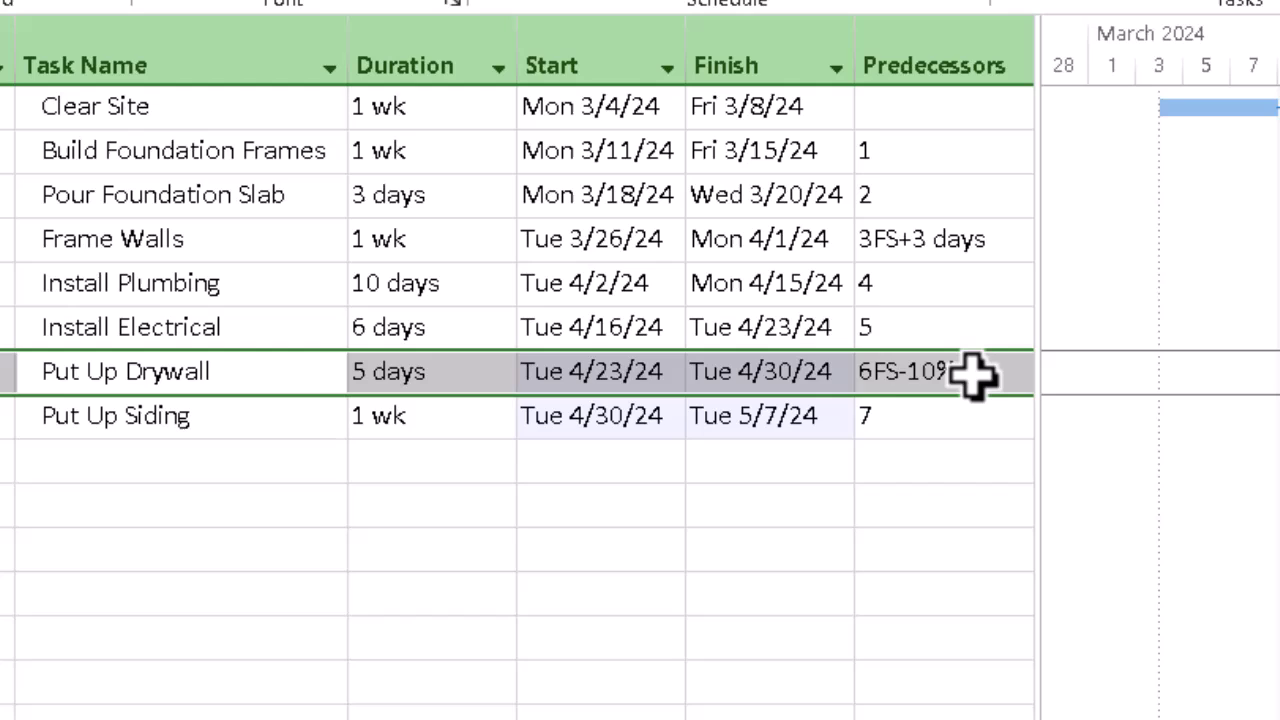
pyautogui.click(973, 373)
pyautogui.click(973, 373)
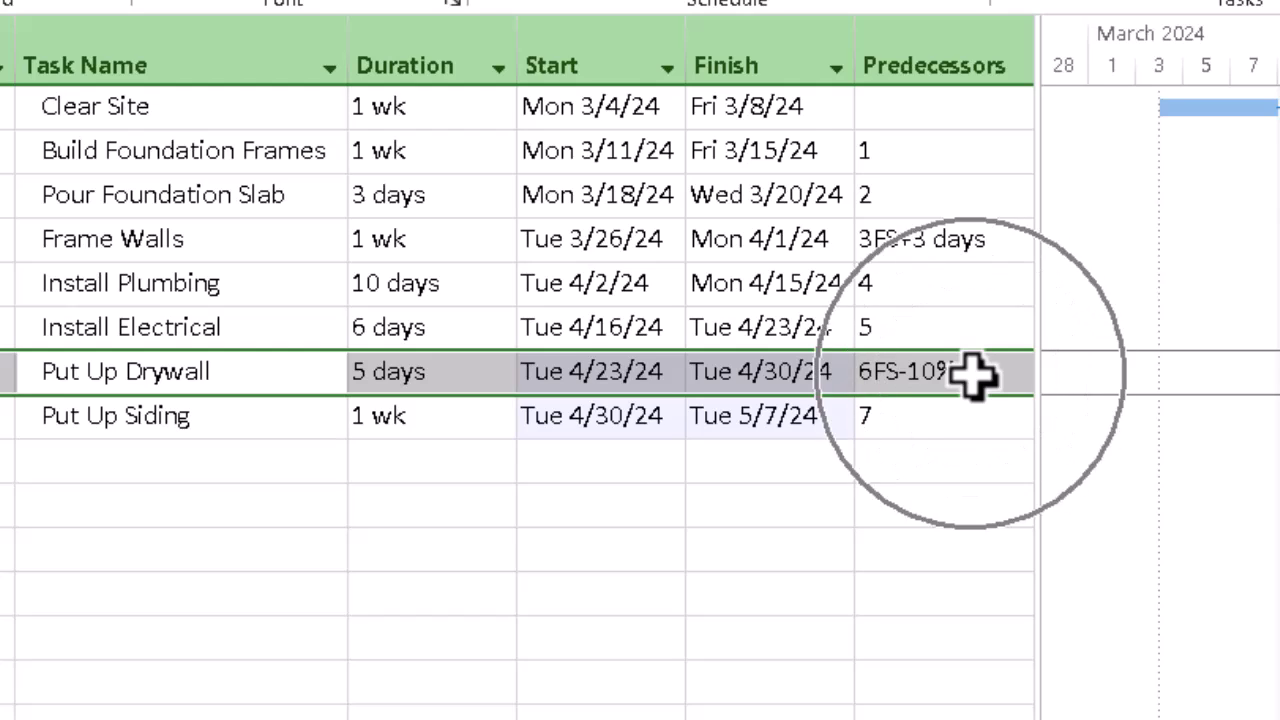
pyautogui.click(973, 373)
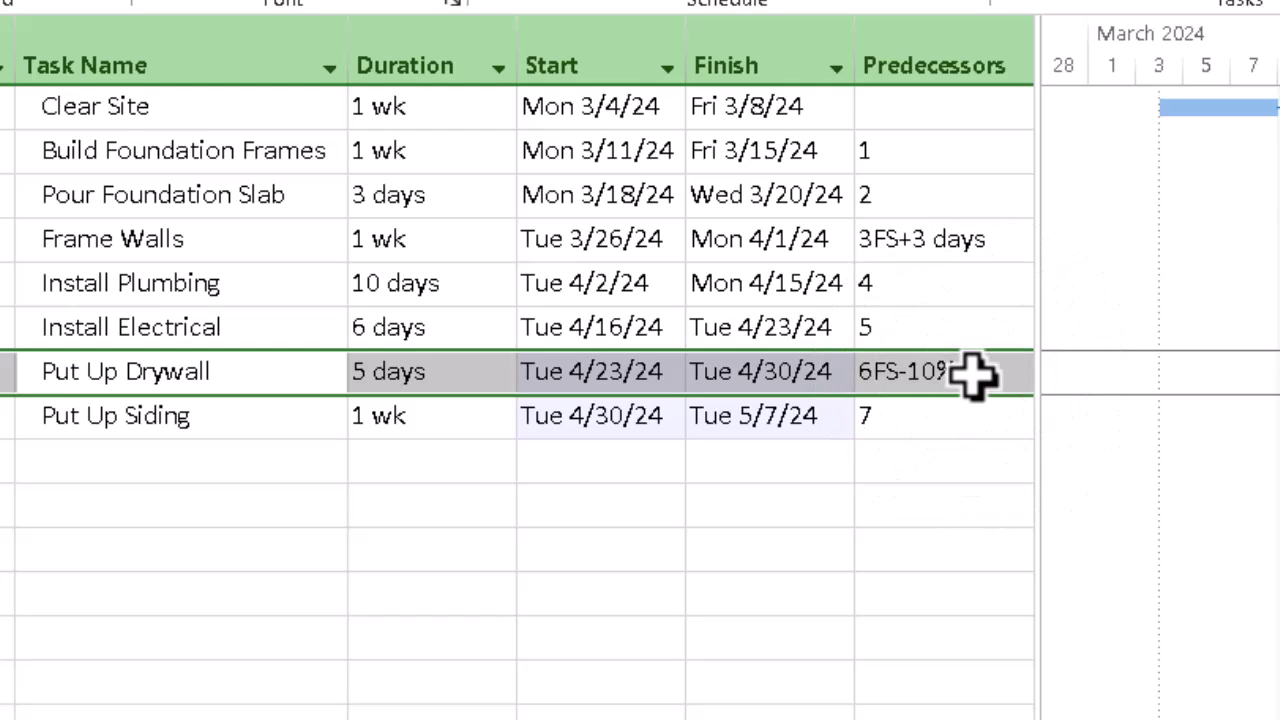
# Step: Change Frame Walls' Predecessors entry to 3FS+2d in the table
pyautogui.click(987, 243)
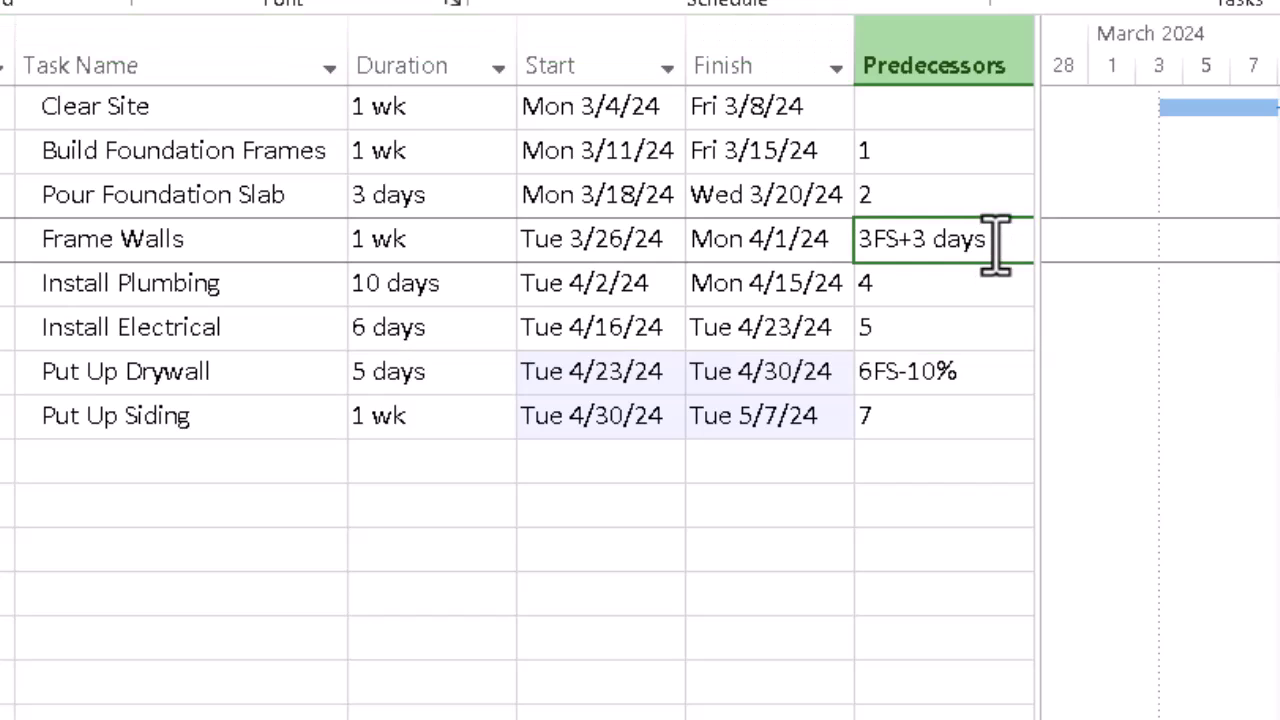
pyautogui.click(995, 240)
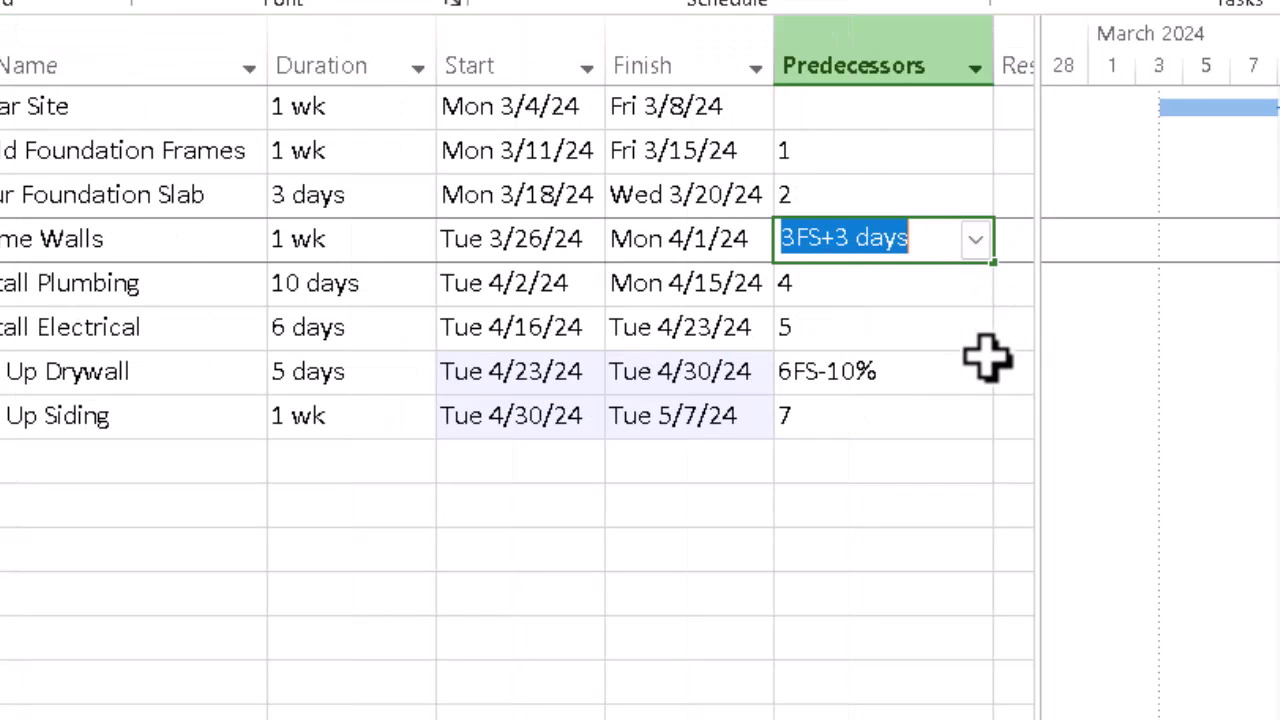
pyautogui.click(924, 238)
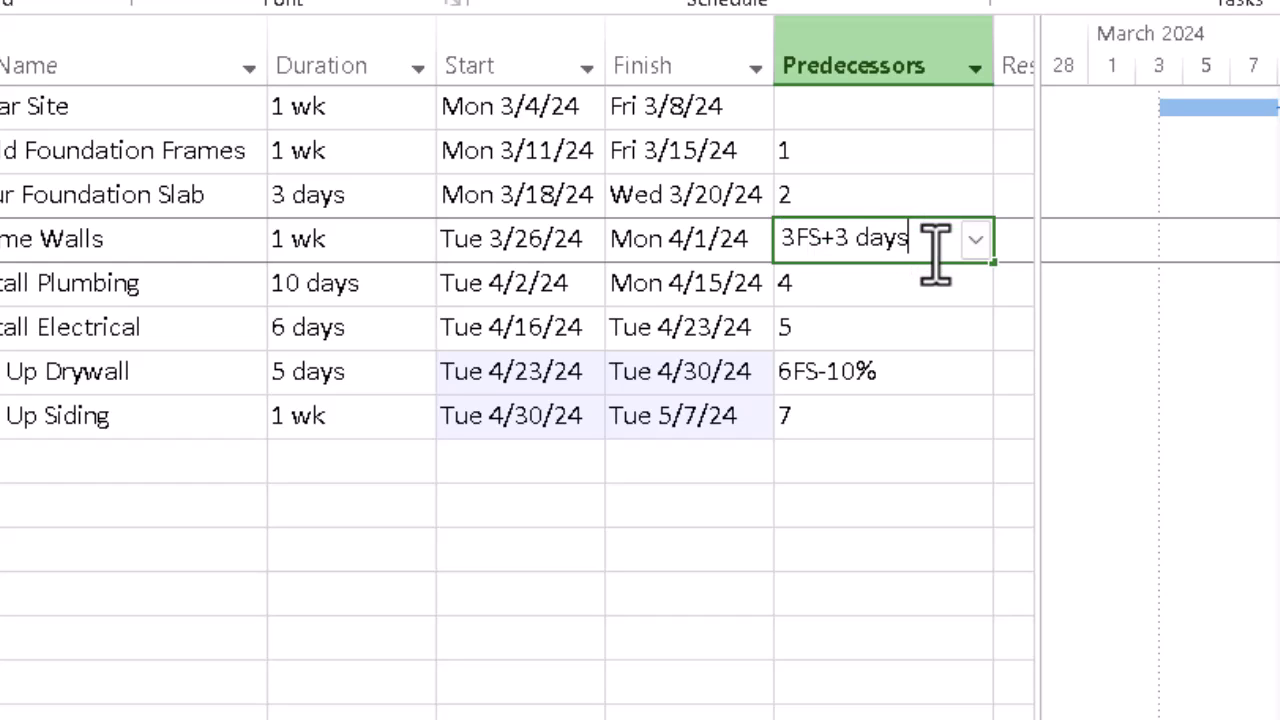
pyautogui.press('BackSpace')
pyautogui.press('BackSpace')
pyautogui.press('BackSpace')
pyautogui.press('BackSpace')
pyautogui.press('BackSpace')
pyautogui.press('BackSpace')
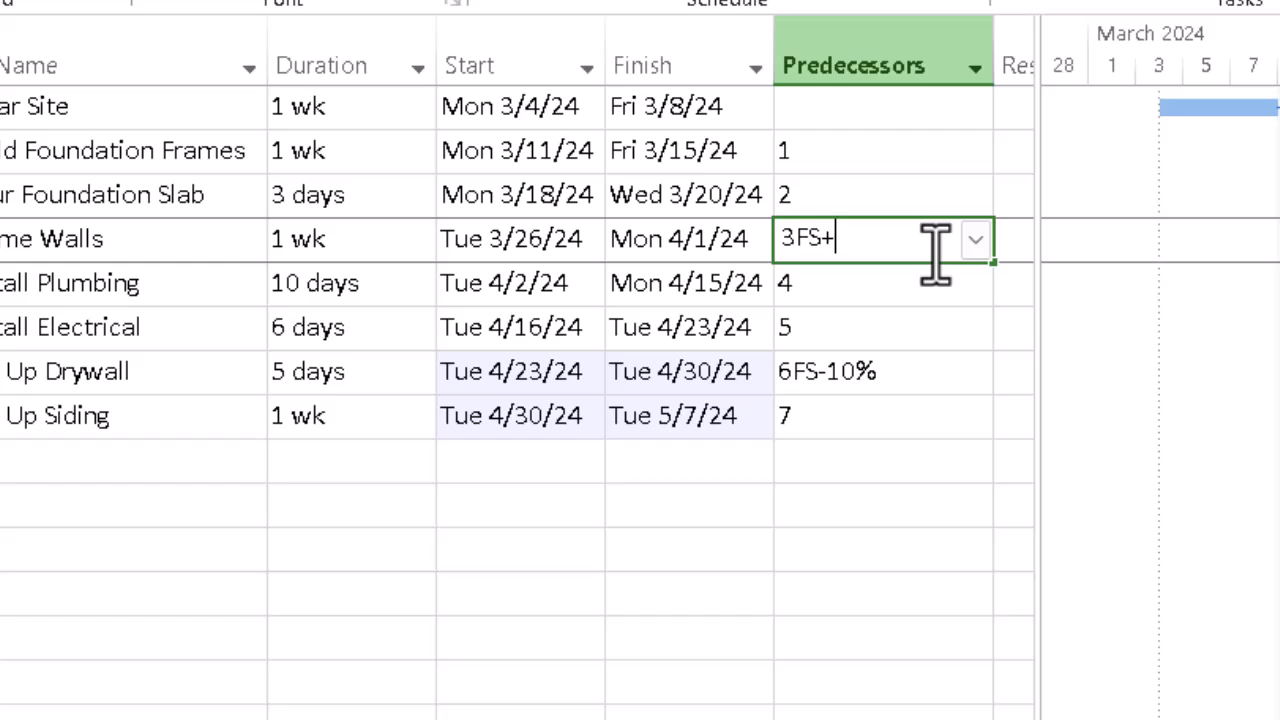
pyautogui.write('2d')
pyautogui.press('Return')
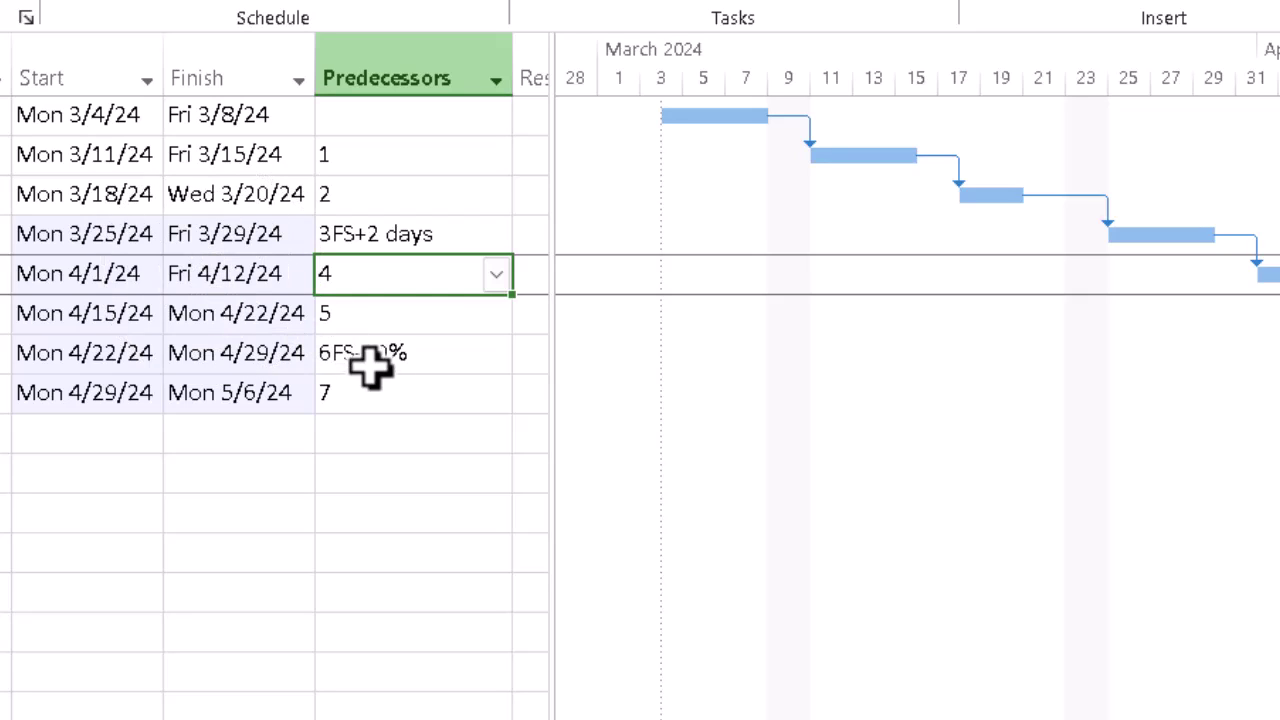
# Step: Change Put Up Drywall's Predecessors entry from 6FS-10% to 6FS-15%
pyautogui.click(441, 358)
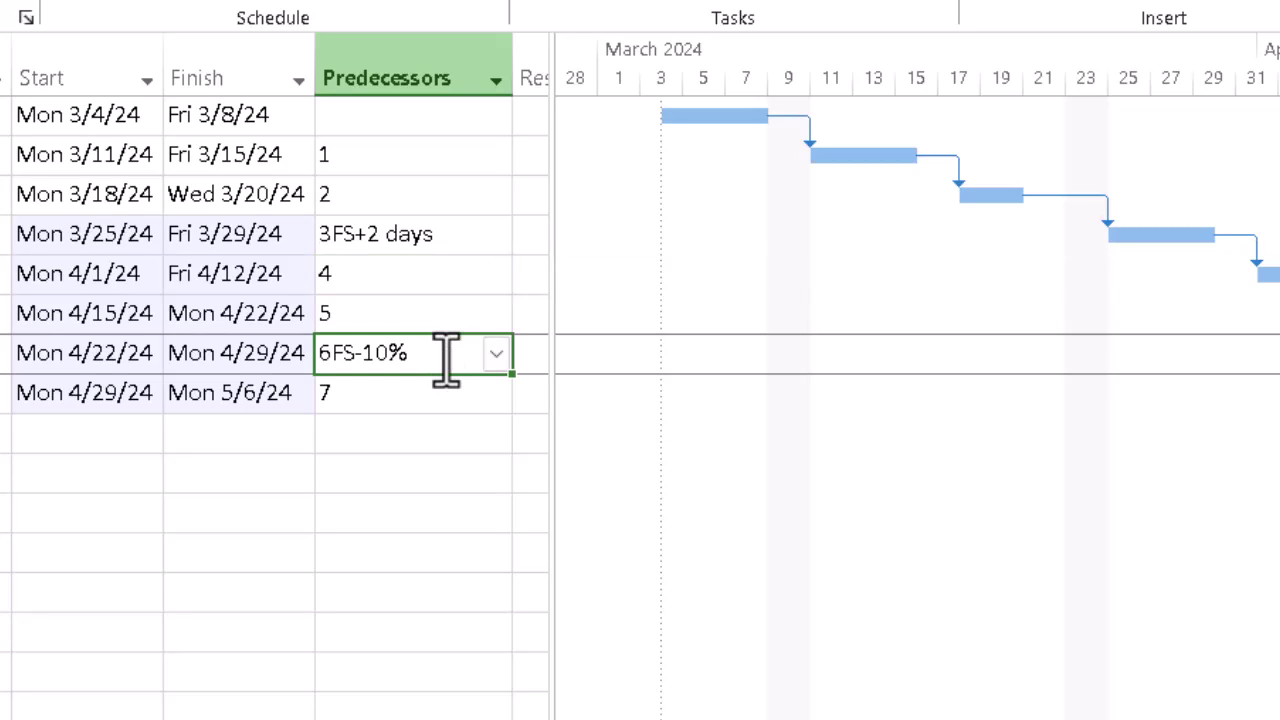
pyautogui.click(446, 355)
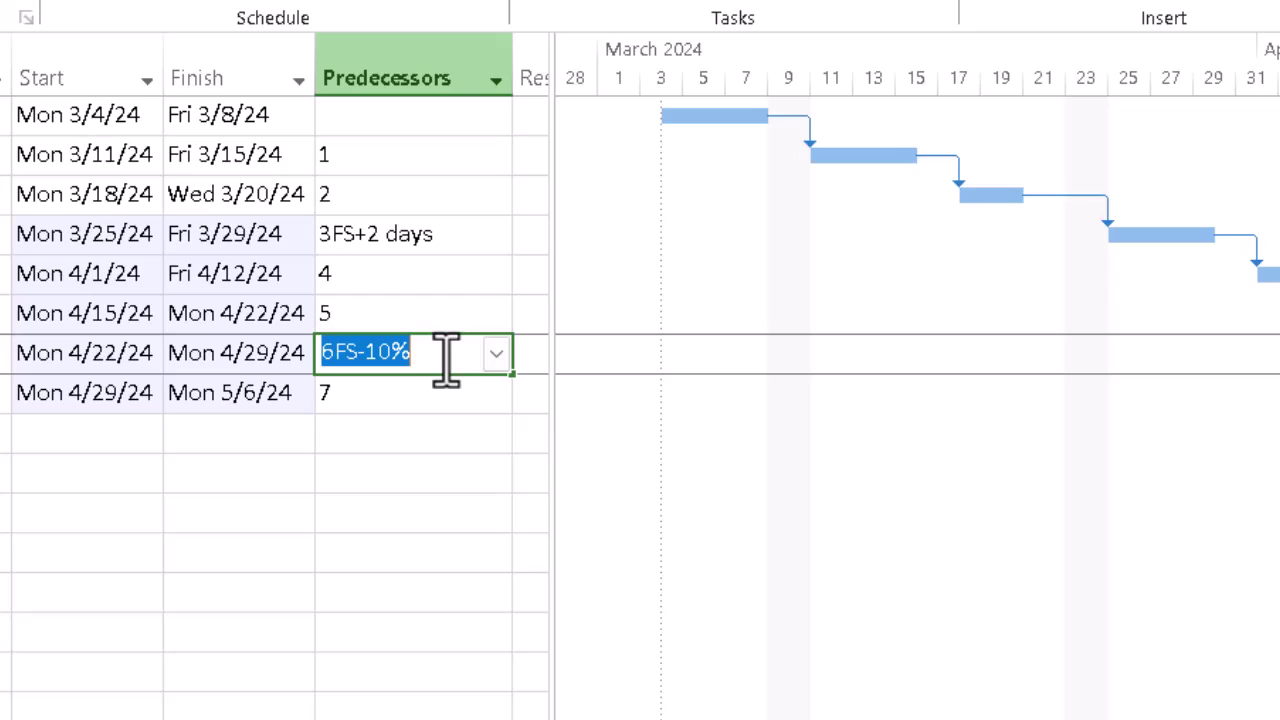
pyautogui.click(447, 355)
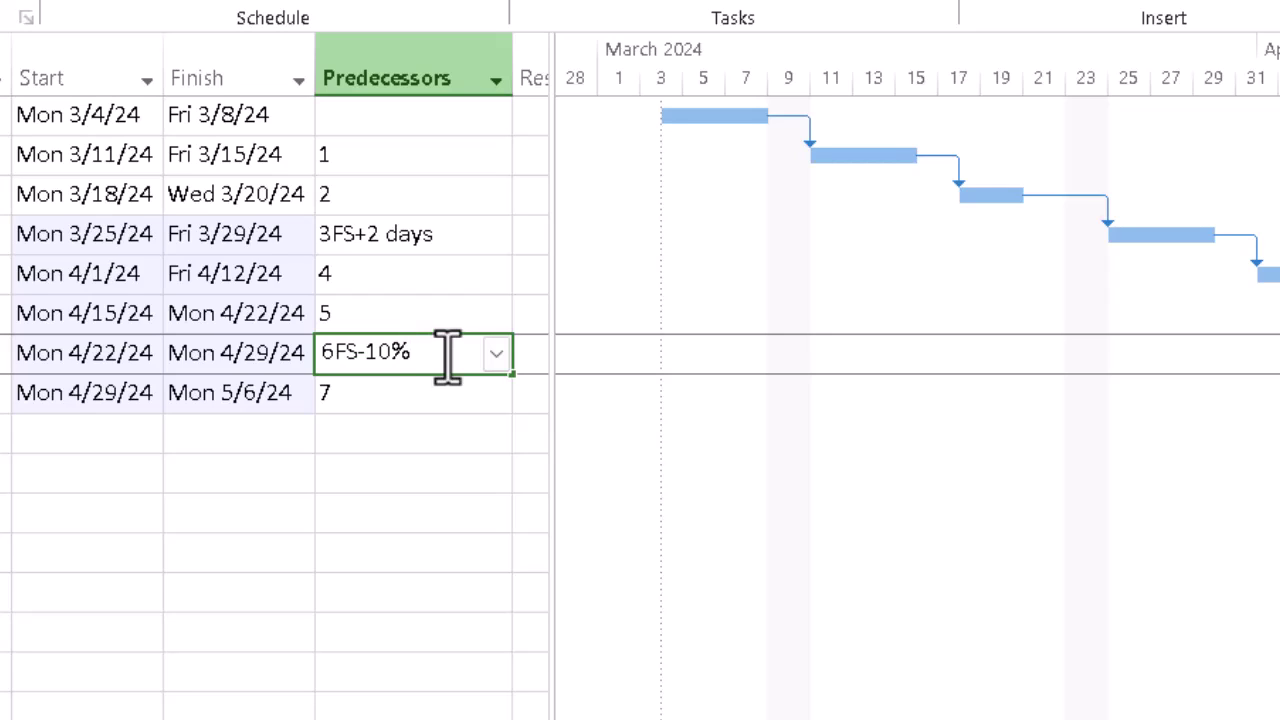
pyautogui.press('BackSpace')
pyautogui.press('BackSpace')
pyautogui.press('BackSpace')
pyautogui.write('15%')
pyautogui.press('Return')
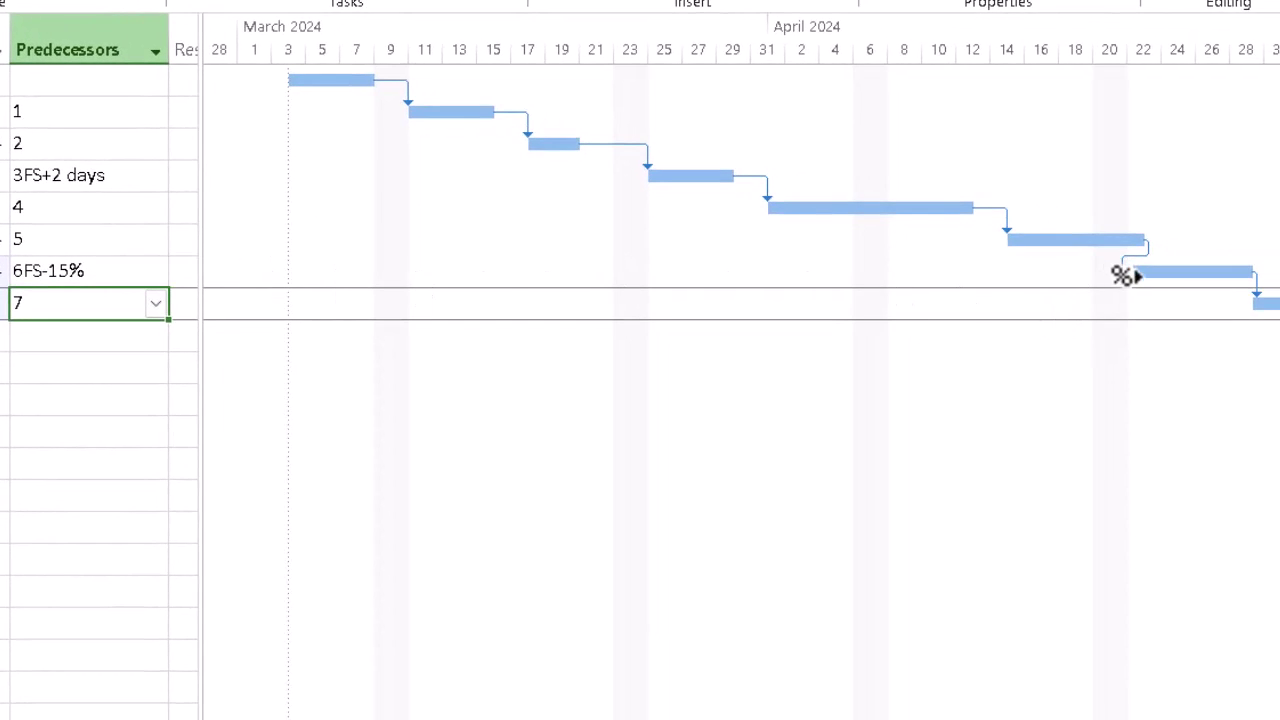
pyautogui.click(1062, 247)
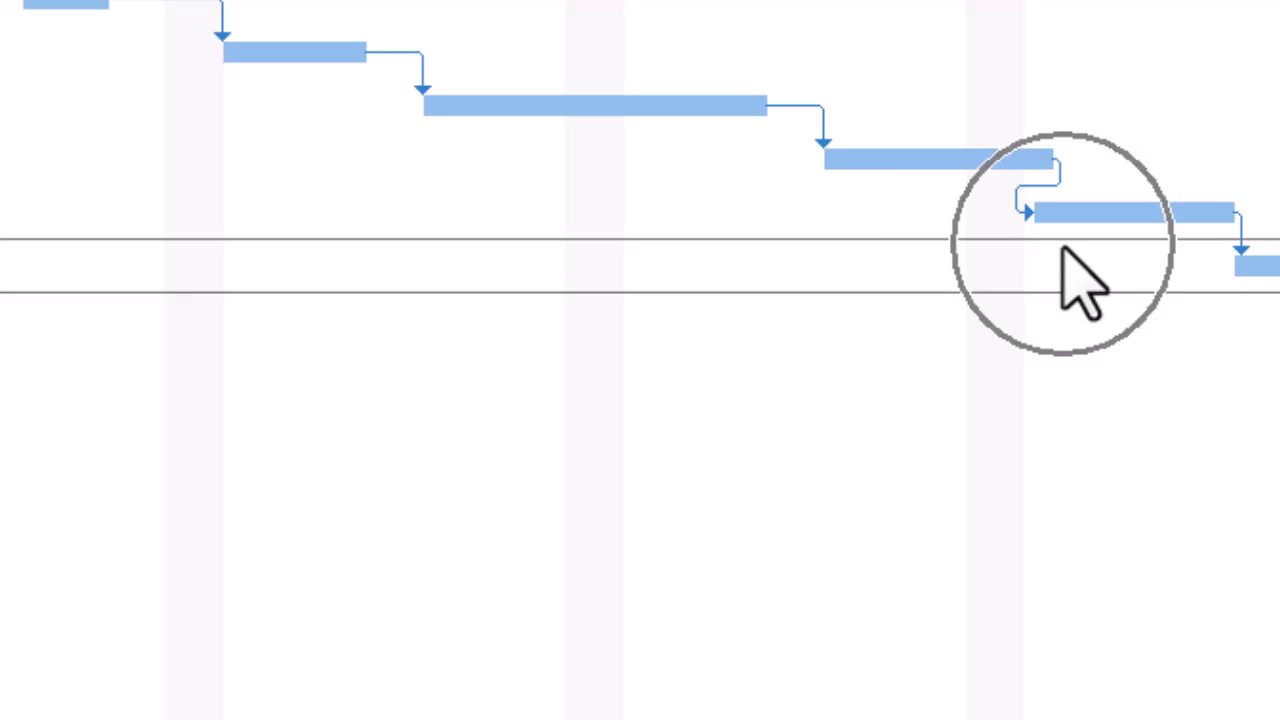